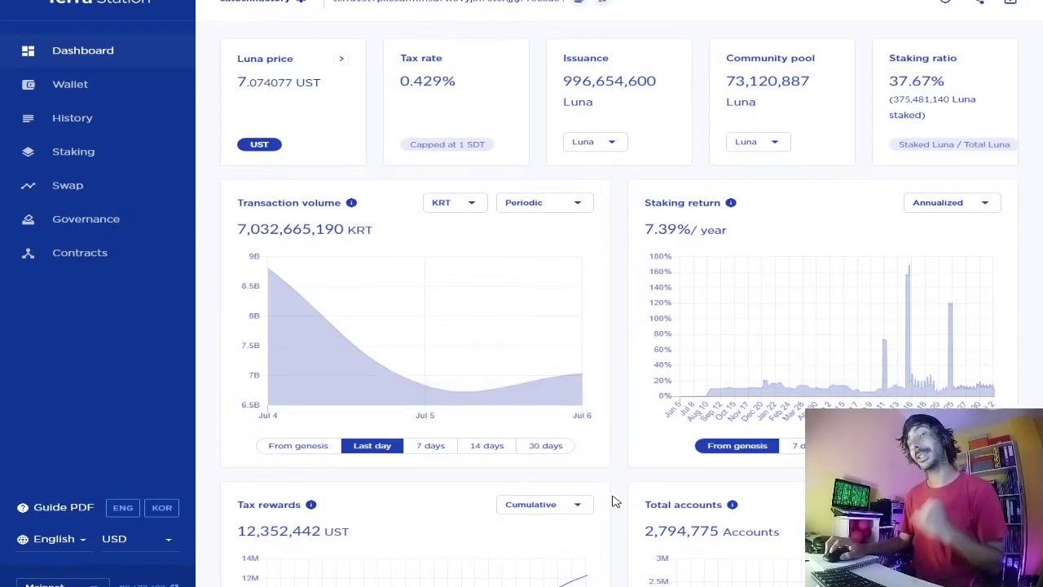
Switch the interface language to Spanish and view the available display currencies without changing the selection
mouse_move(774, 399)
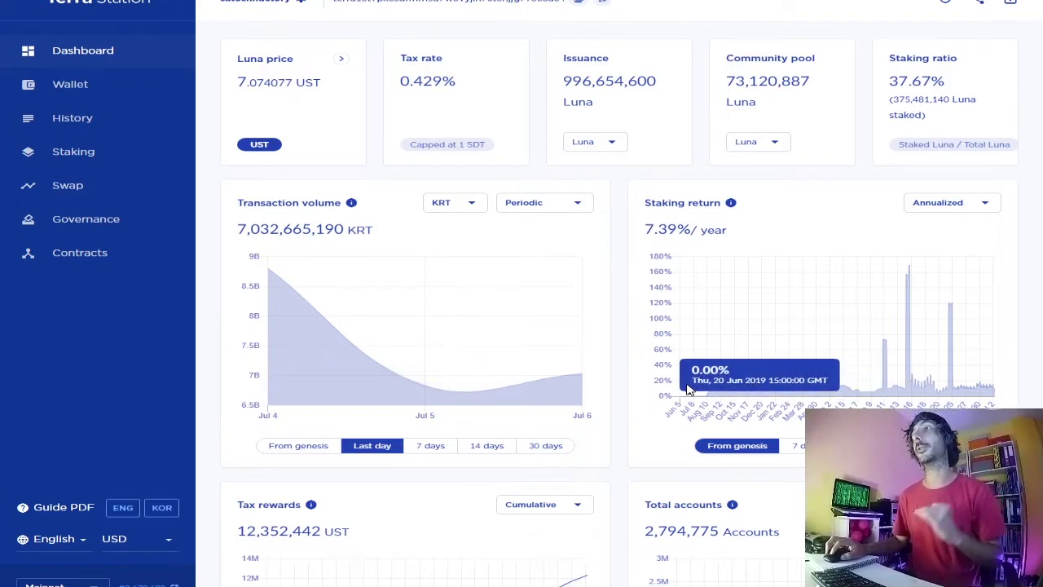
left_click(79, 540)
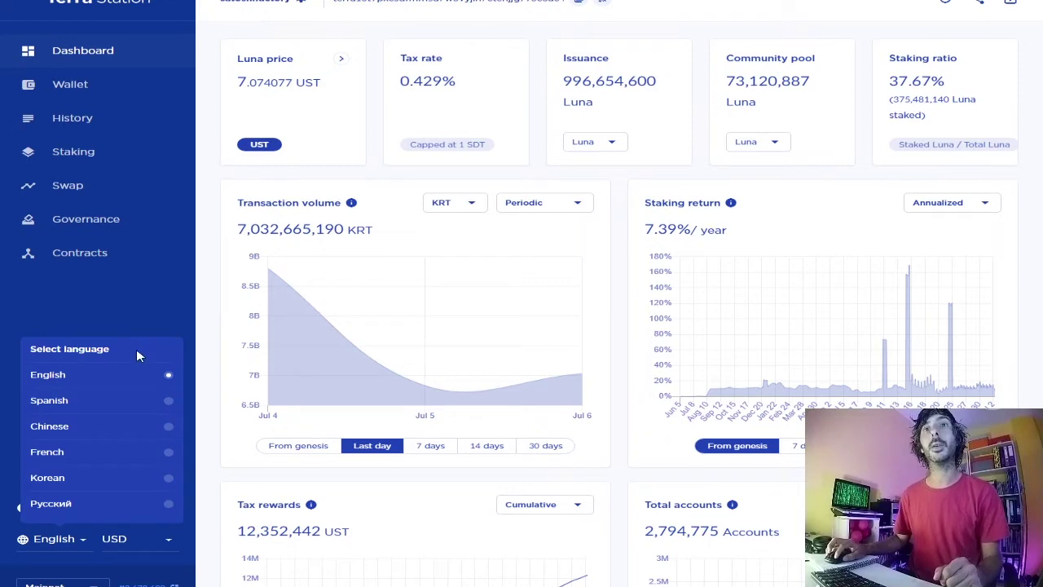
left_click(114, 400)
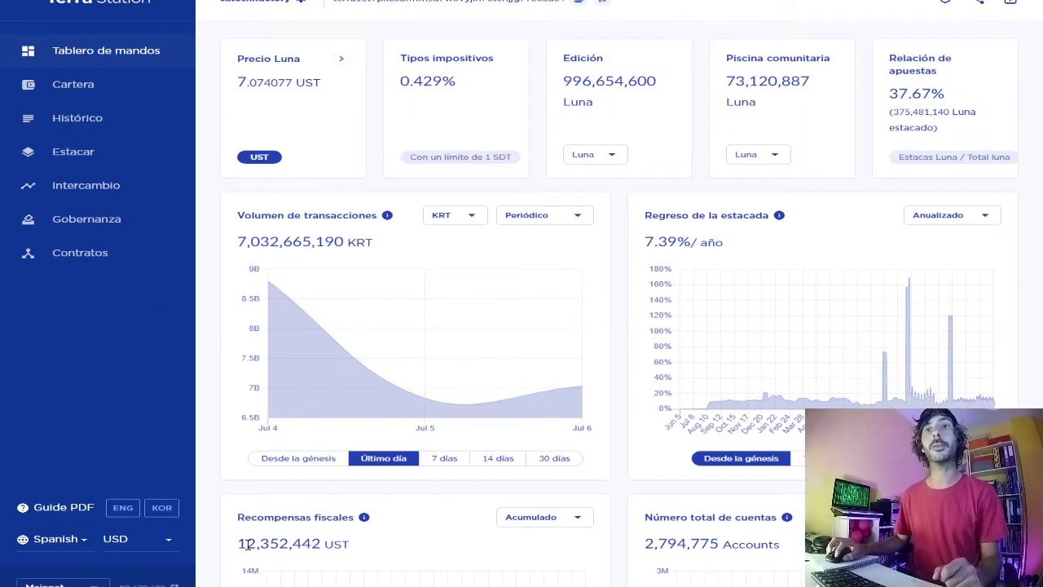
left_click(168, 541)
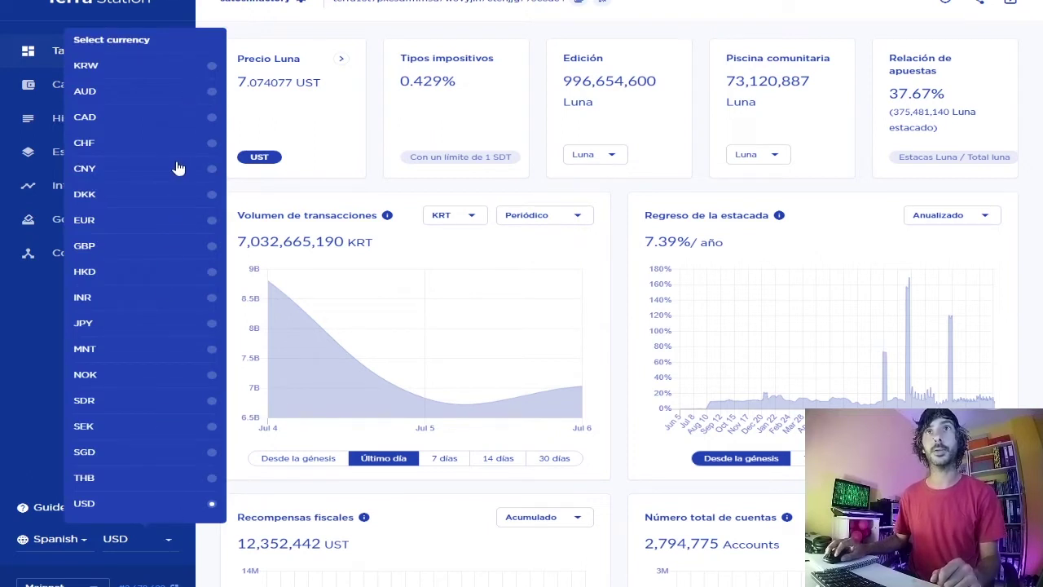
left_click(372, 123)
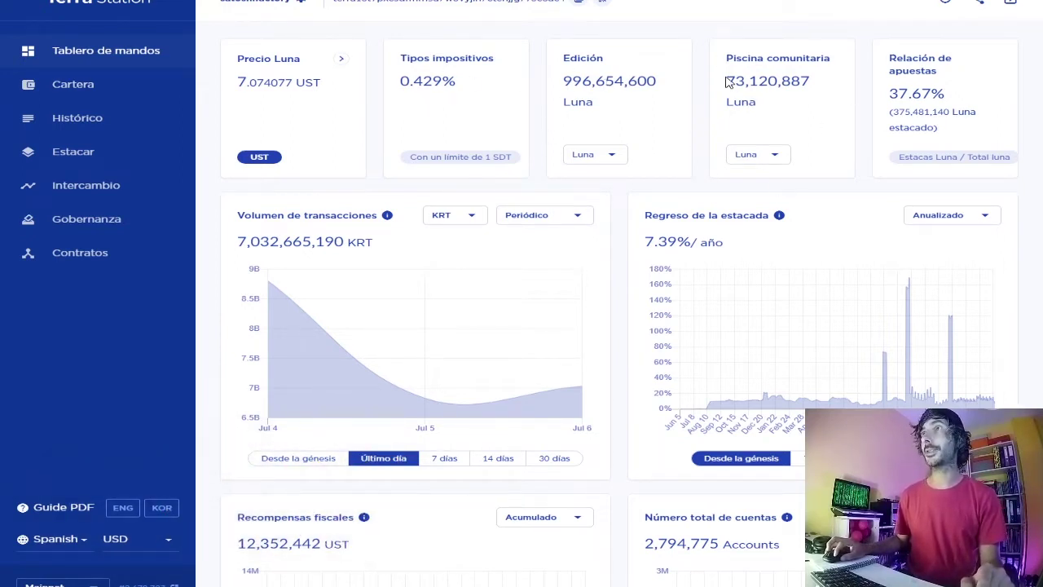
Review the community pool figure and the charts on the dashboard
left_click_drag(730, 79, 811, 96)
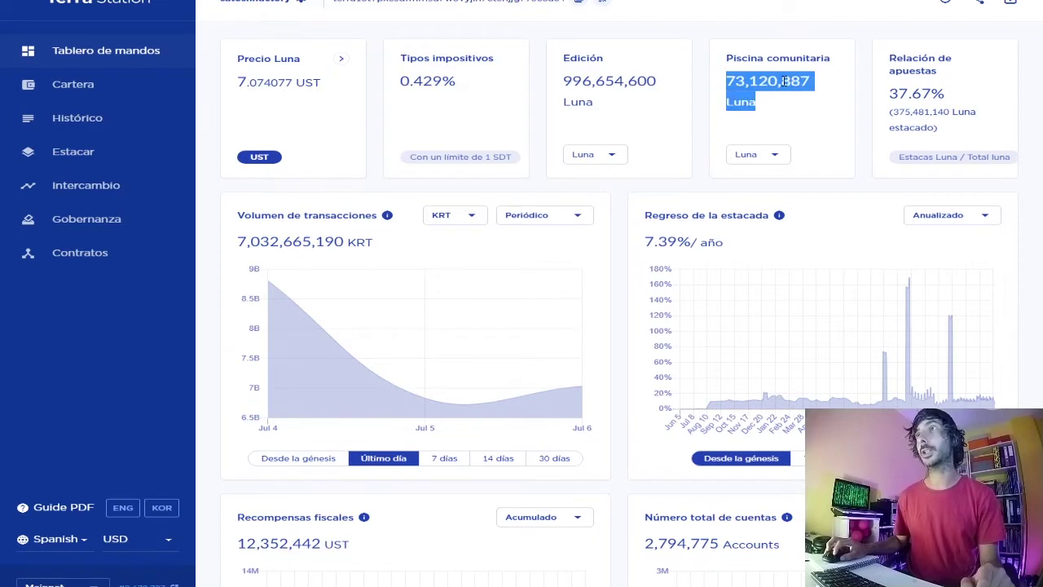
left_click(817, 97)
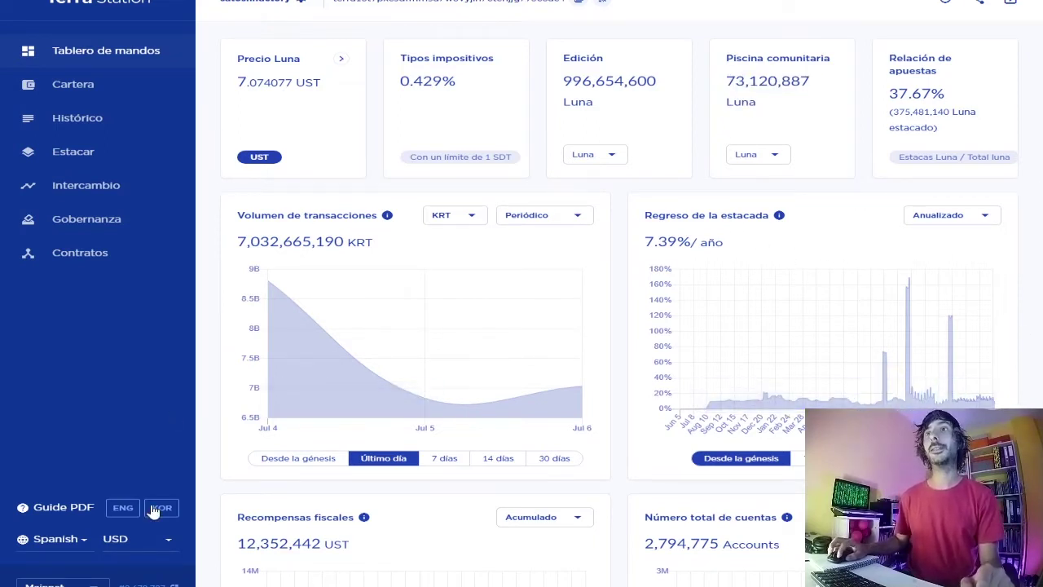
scroll(817, 284, "down", 3)
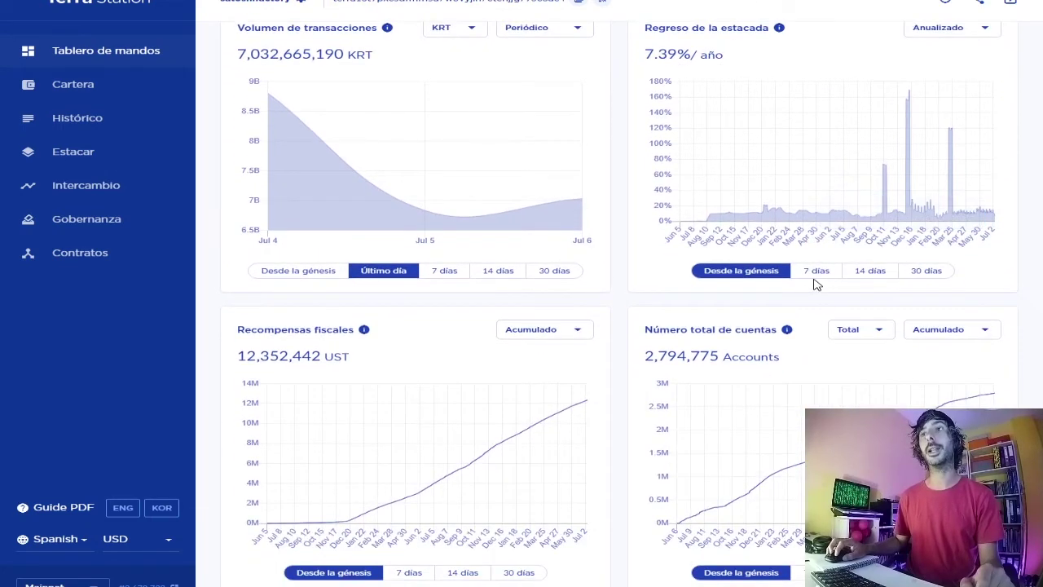
scroll(840, 347, "up", 3)
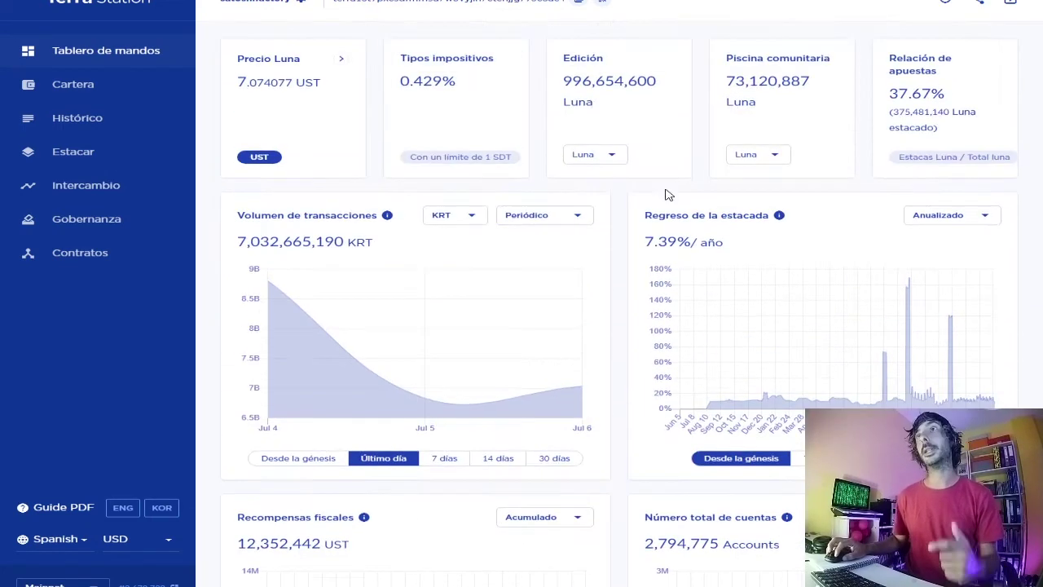
Display the wallet address as a QR code and close it after viewing
left_click(604, 4)
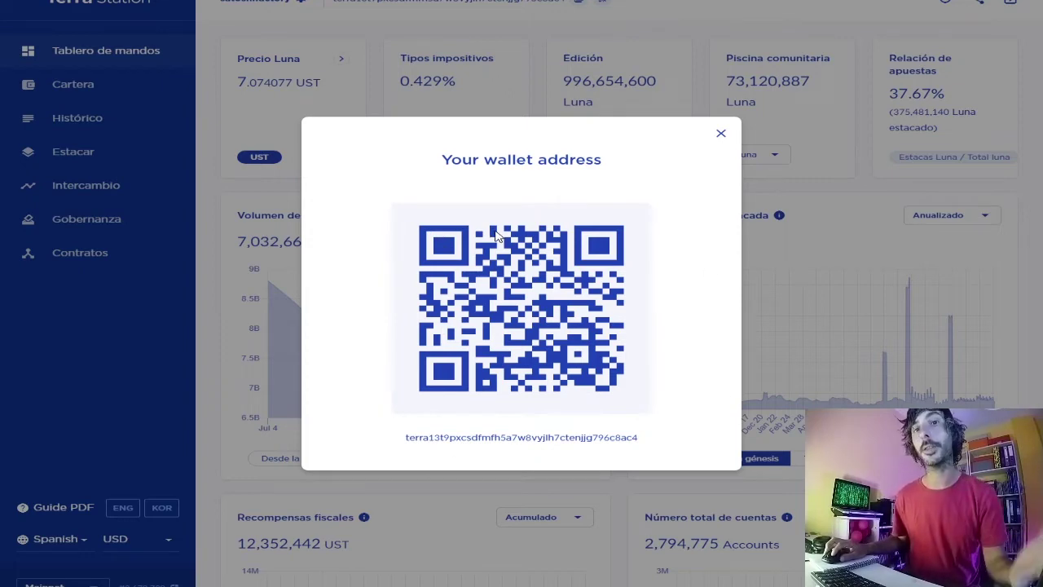
left_click(720, 133)
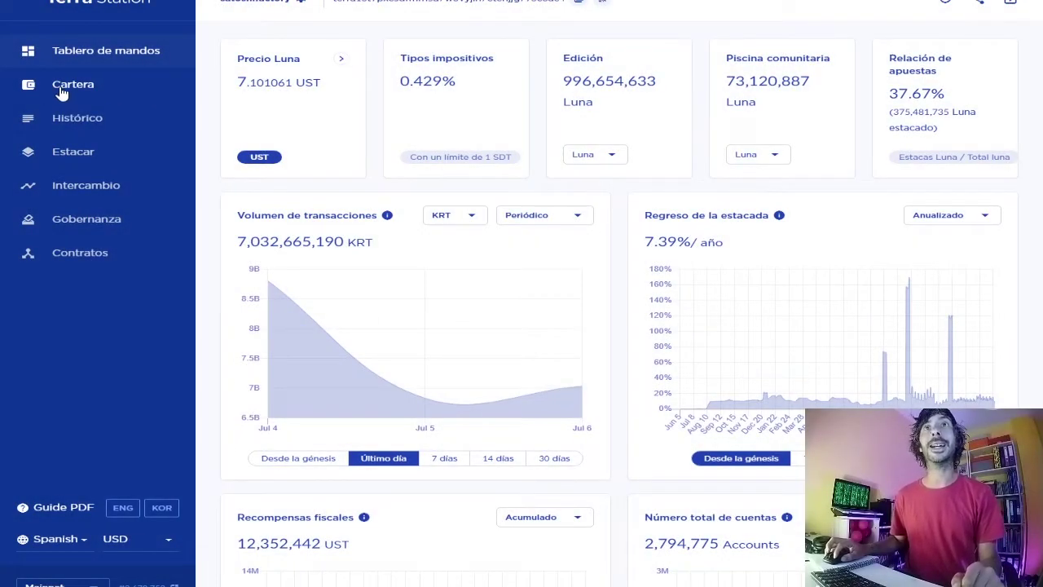
Open the wallet page (Cartera) and examine the available Luna balance
left_click(89, 87)
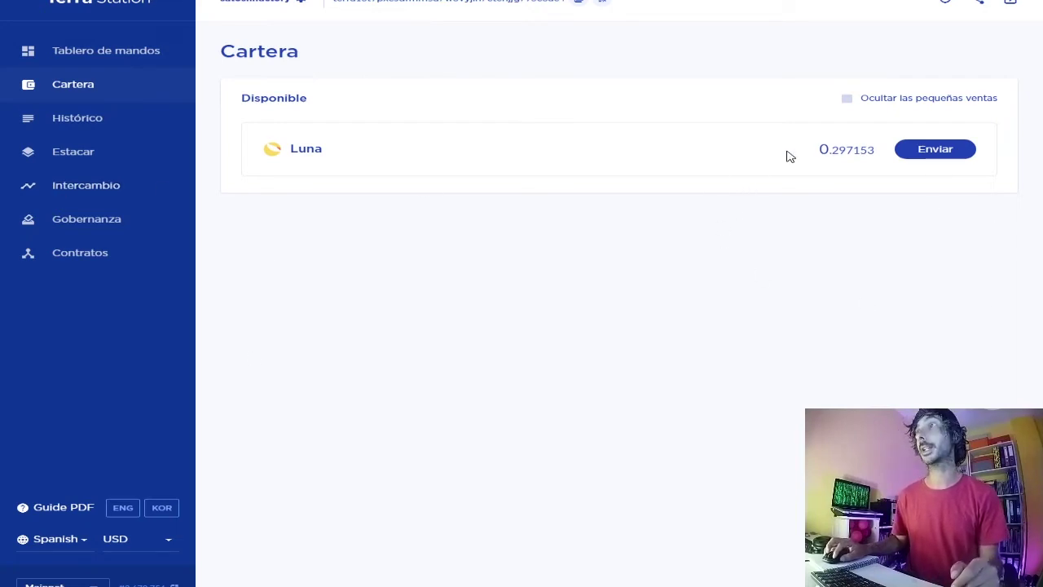
left_click_drag(876, 151, 811, 282)
left_click(811, 281)
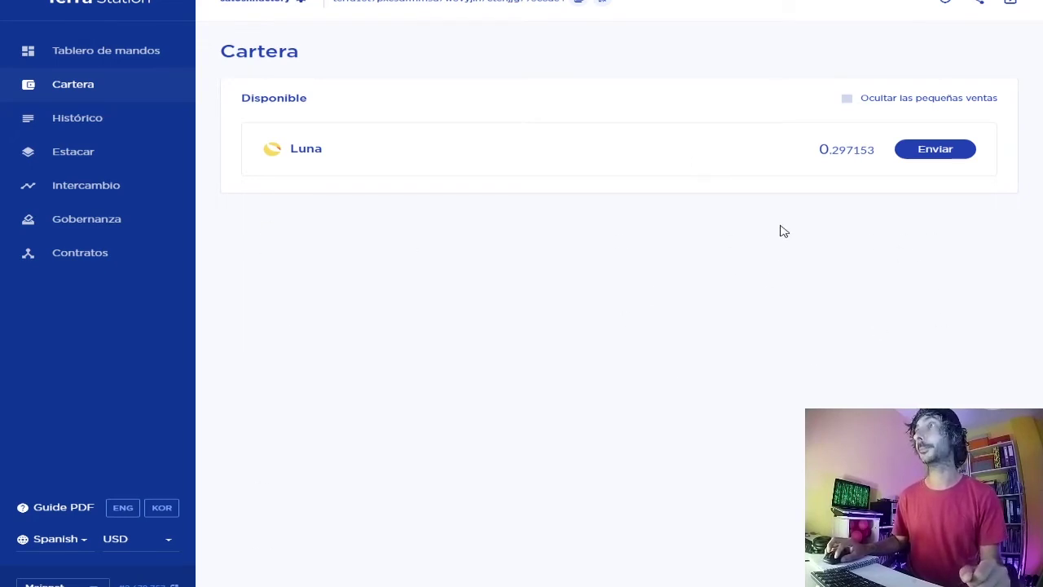
left_click_drag(823, 149, 870, 161)
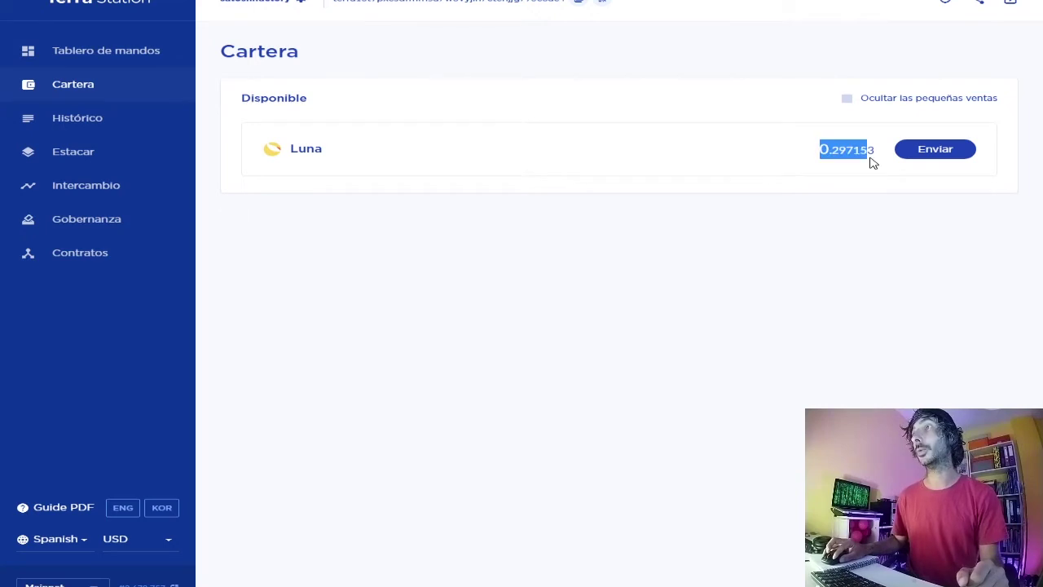
left_click(864, 221)
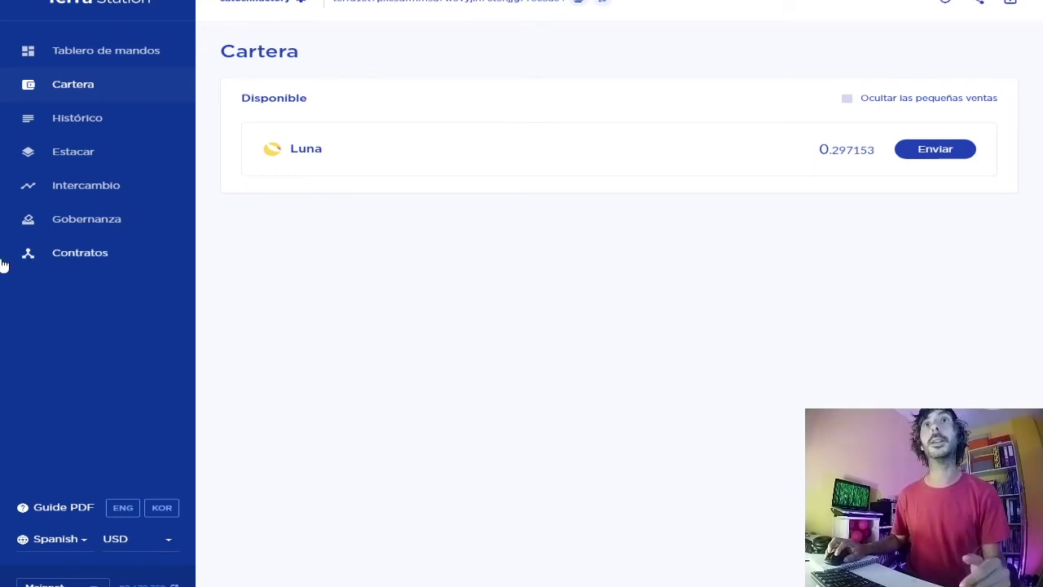
Open the transaction history (Histórico) and examine the received and delegated Luna amounts
left_click(118, 126)
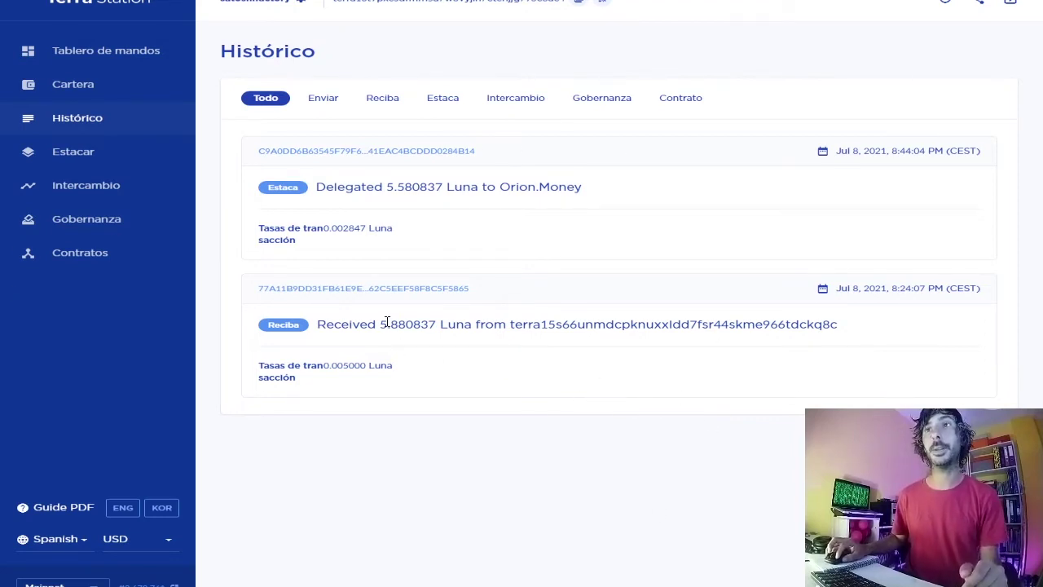
left_click_drag(381, 324, 432, 326)
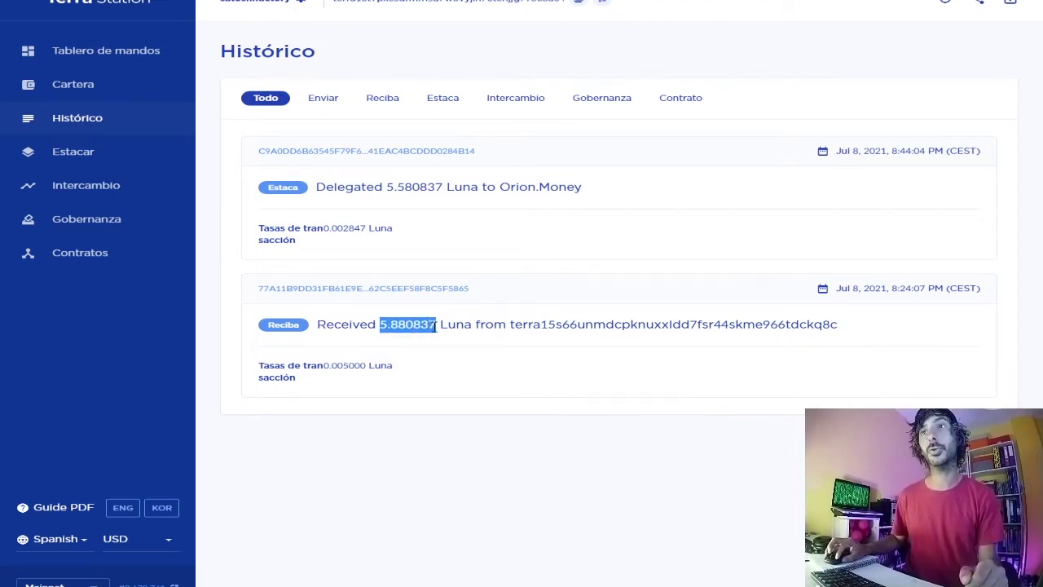
left_click(699, 468)
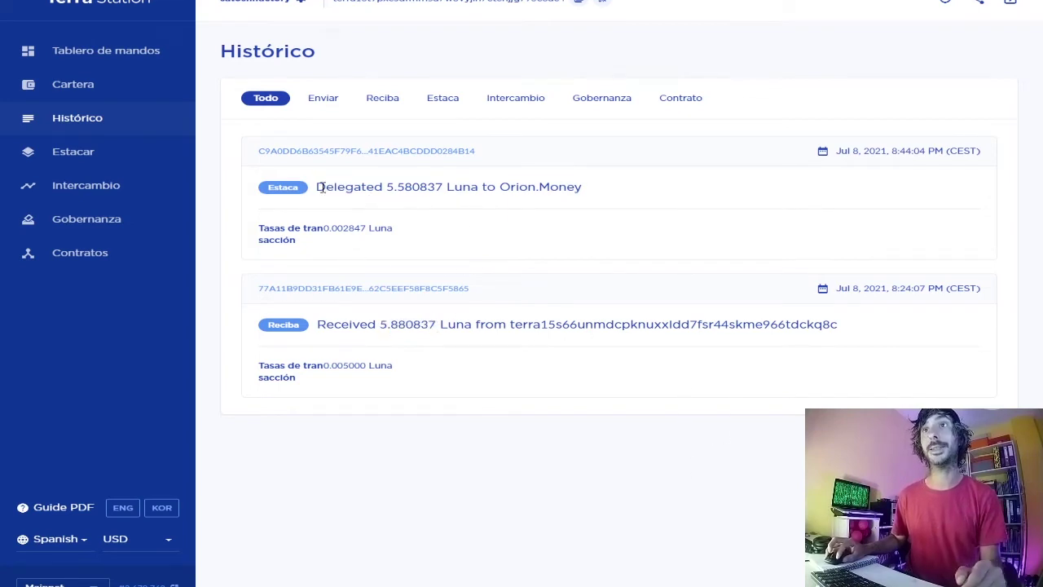
left_click_drag(318, 186, 444, 190)
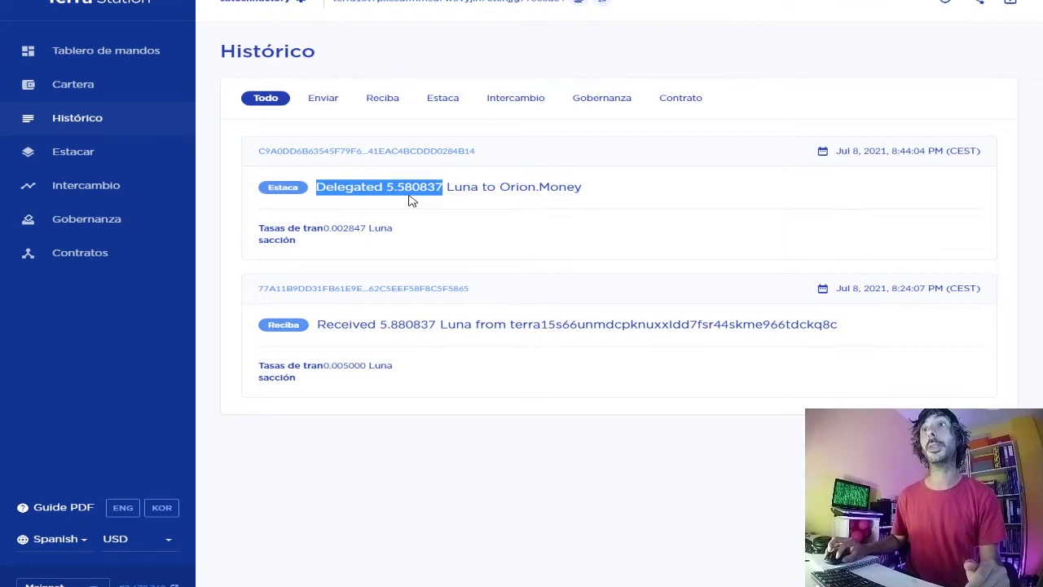
Open the staking page (Estacar) and look over the delegation summary and the validator list
left_click(72, 155)
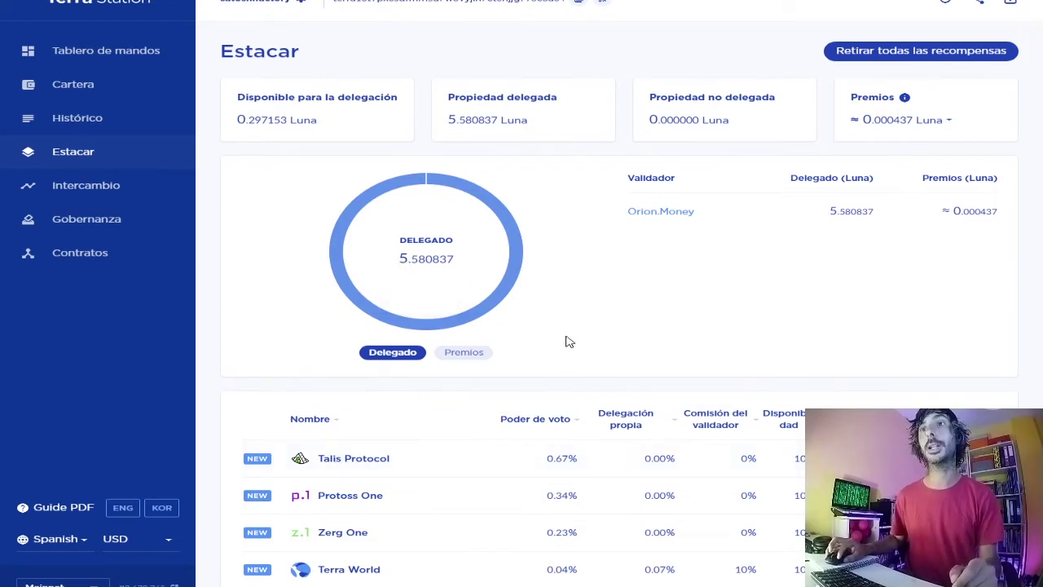
scroll(717, 343, "down", 6)
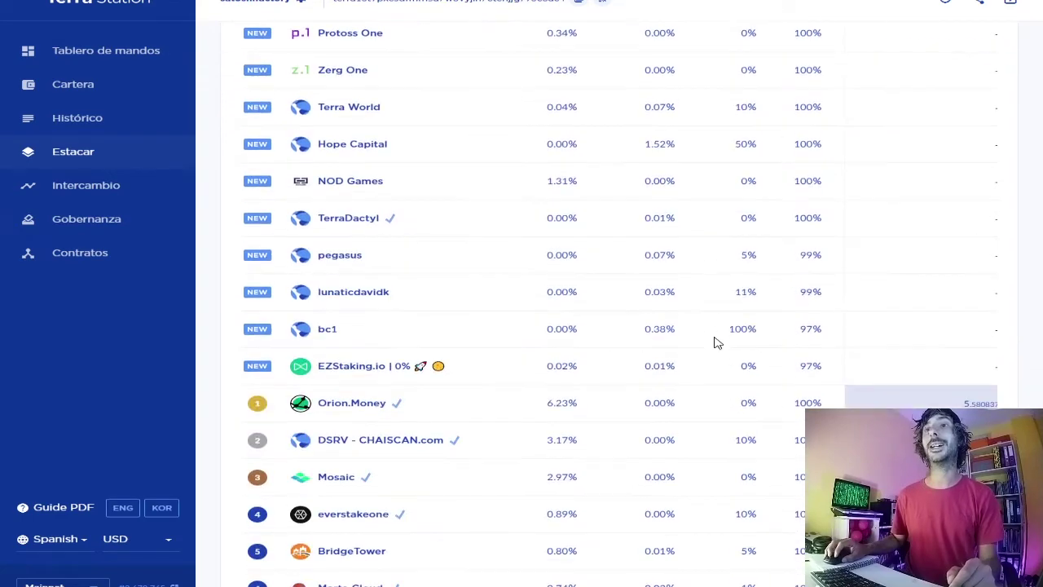
scroll(715, 343, "down", 1)
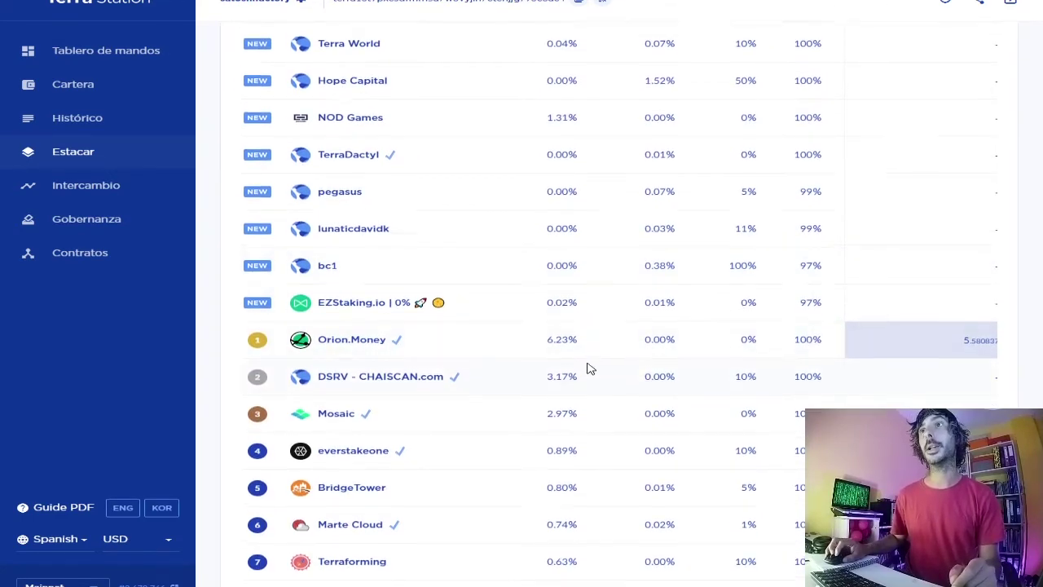
scroll(589, 367, "up", 3)
scroll(693, 392, "up", 4)
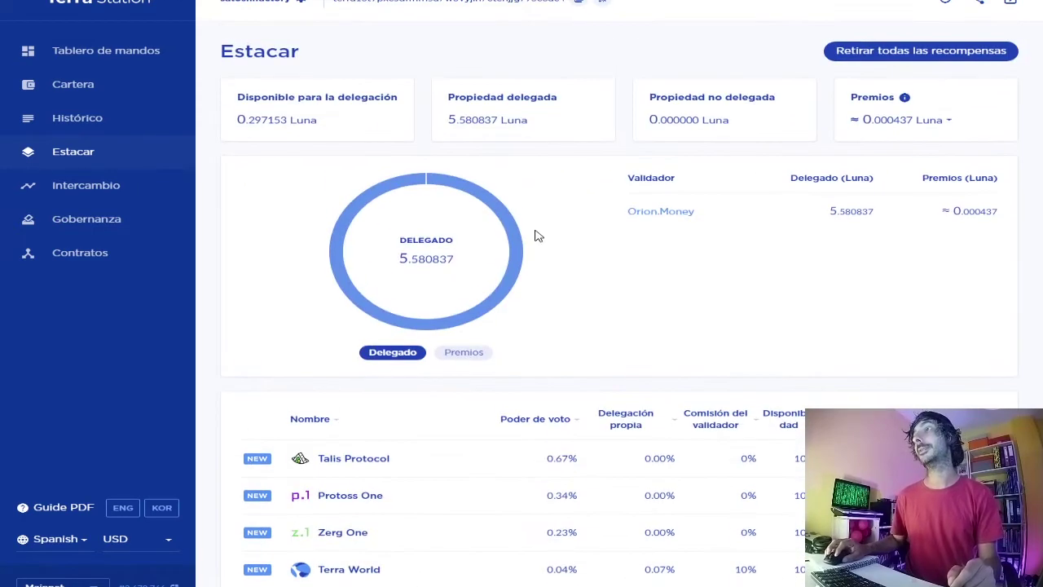
View the breakdown of staking rewards (Premios) by currency and close it
left_click(949, 122)
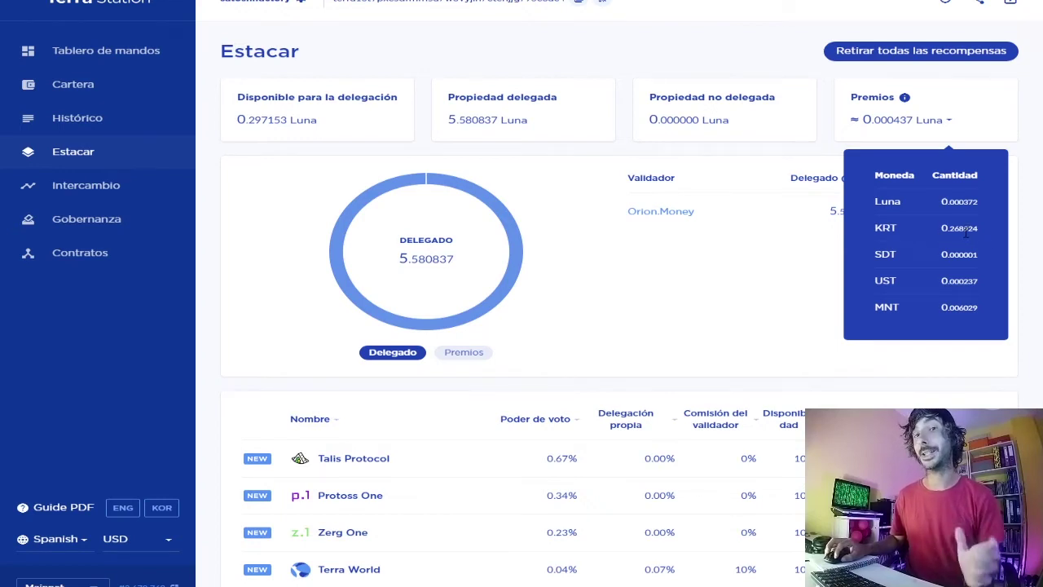
scroll(955, 269, "down", 1)
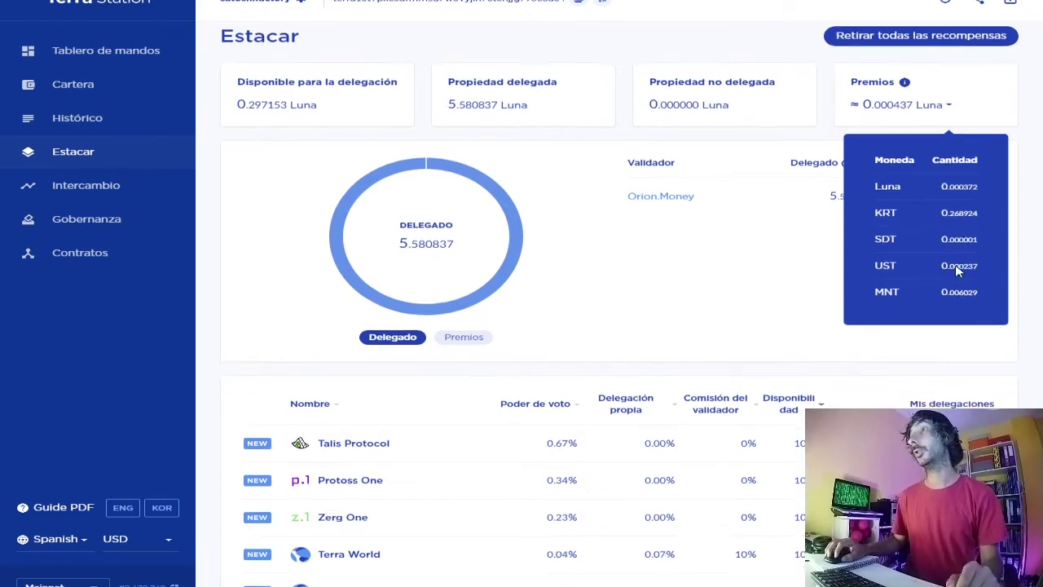
scroll(937, 248, "up", 1)
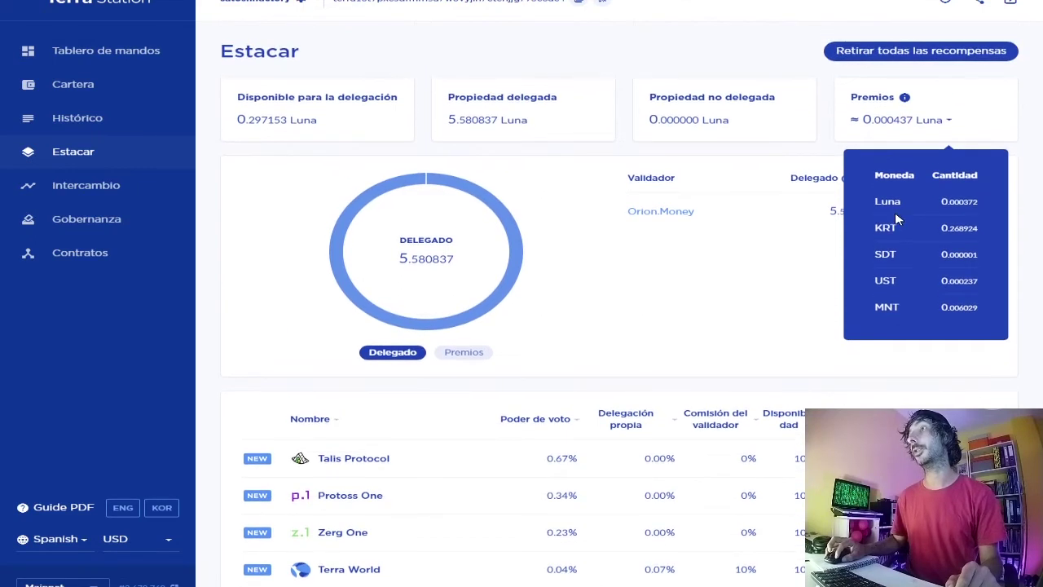
left_click(957, 122)
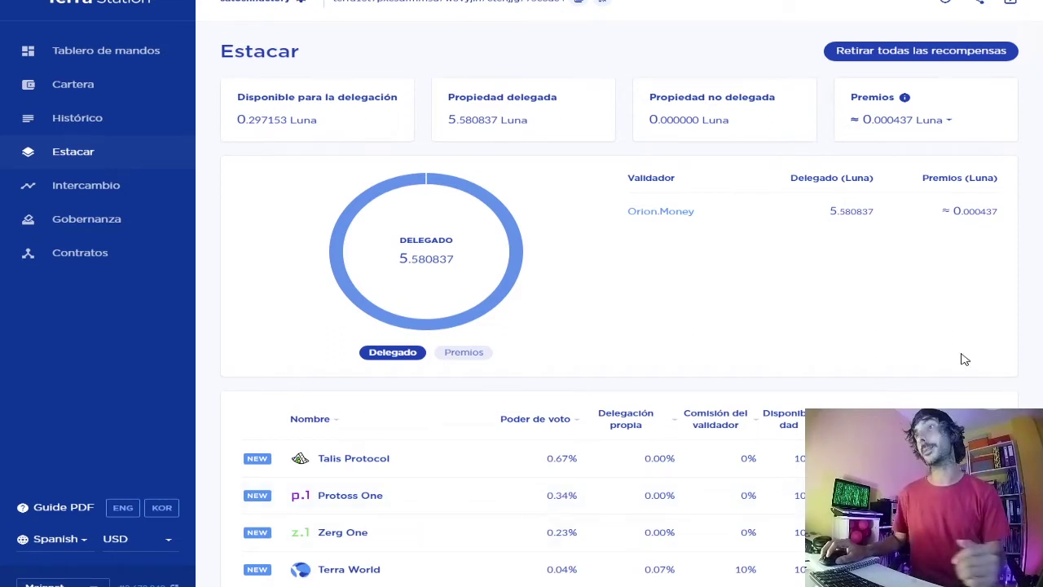
Compare the validators in the staking list by voting power, own delegation, commission and availability, including Orion.Money
scroll(966, 364, "down", 5)
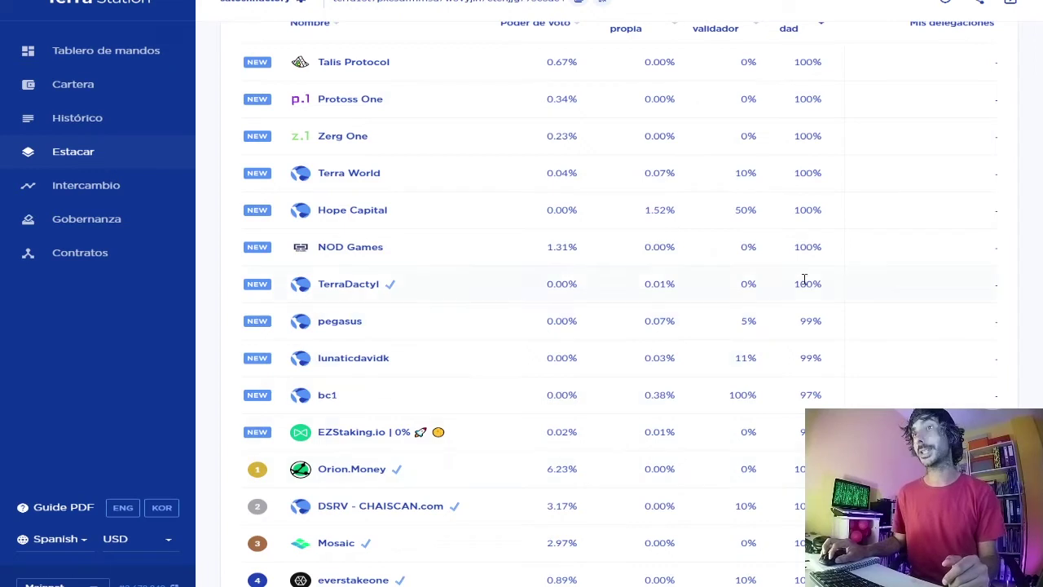
scroll(802, 274, "up", 2)
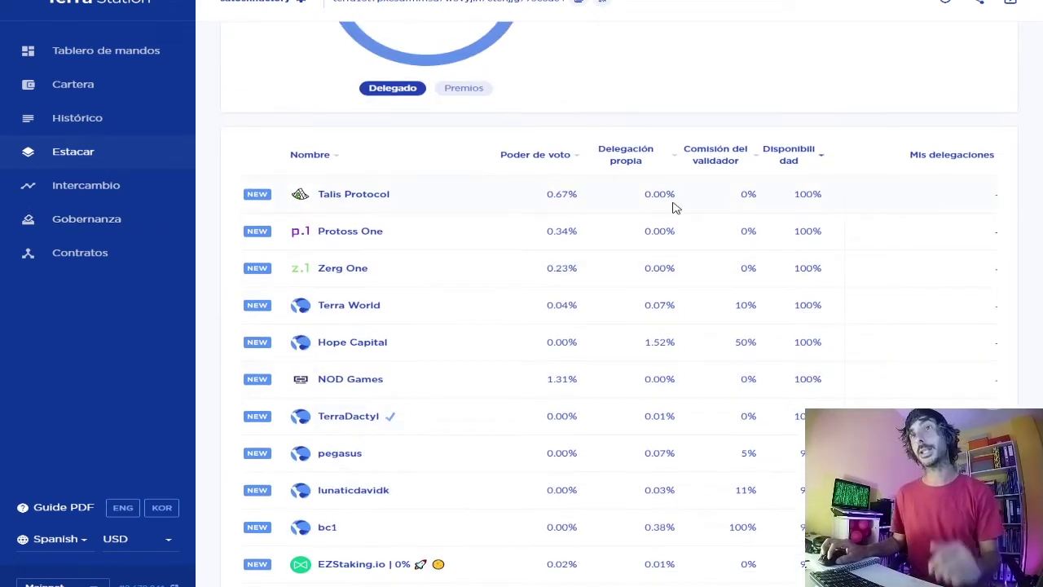
scroll(505, 280, "down", 1)
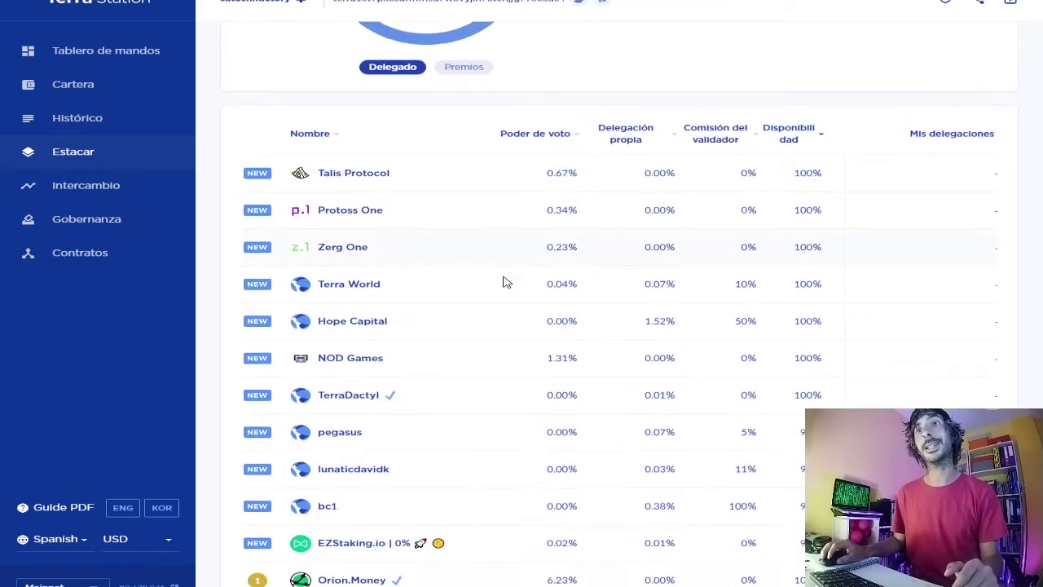
scroll(478, 374, "down", 4)
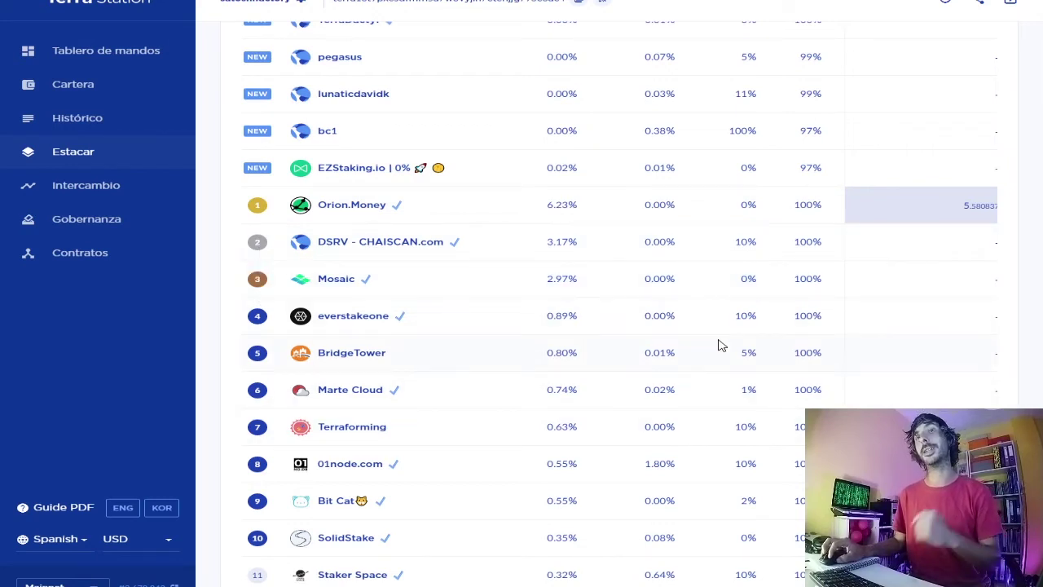
scroll(421, 480, "up", 1)
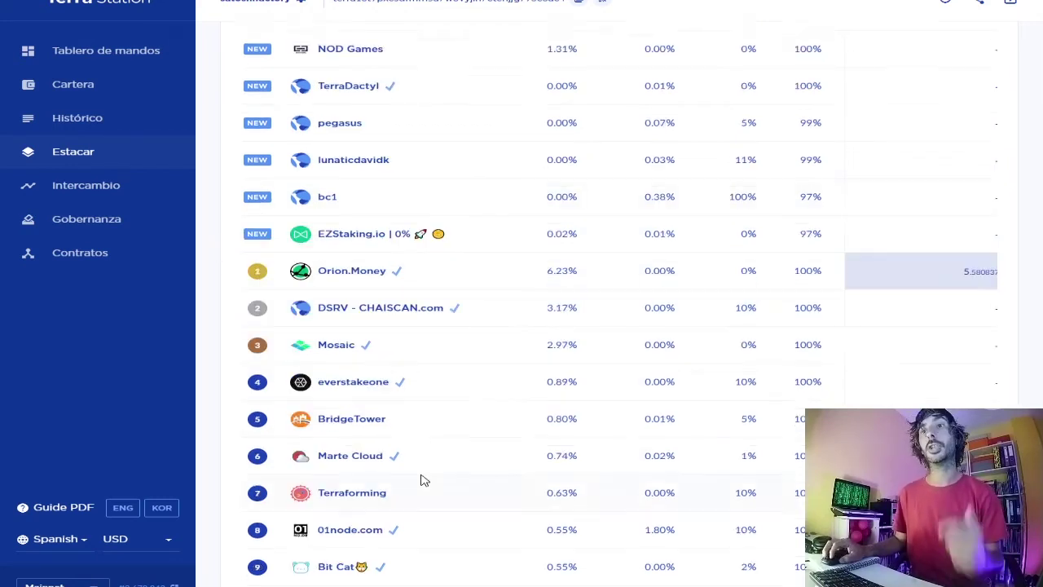
scroll(363, 453, "down", 1)
scroll(363, 456, "down", 3)
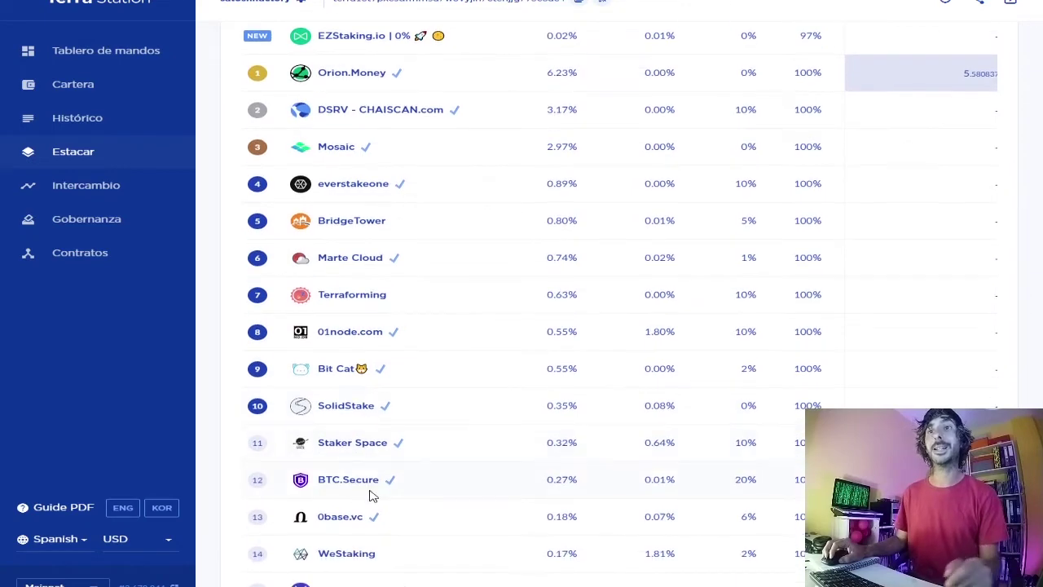
scroll(708, 479, "down", 2)
scroll(708, 478, "up", 6)
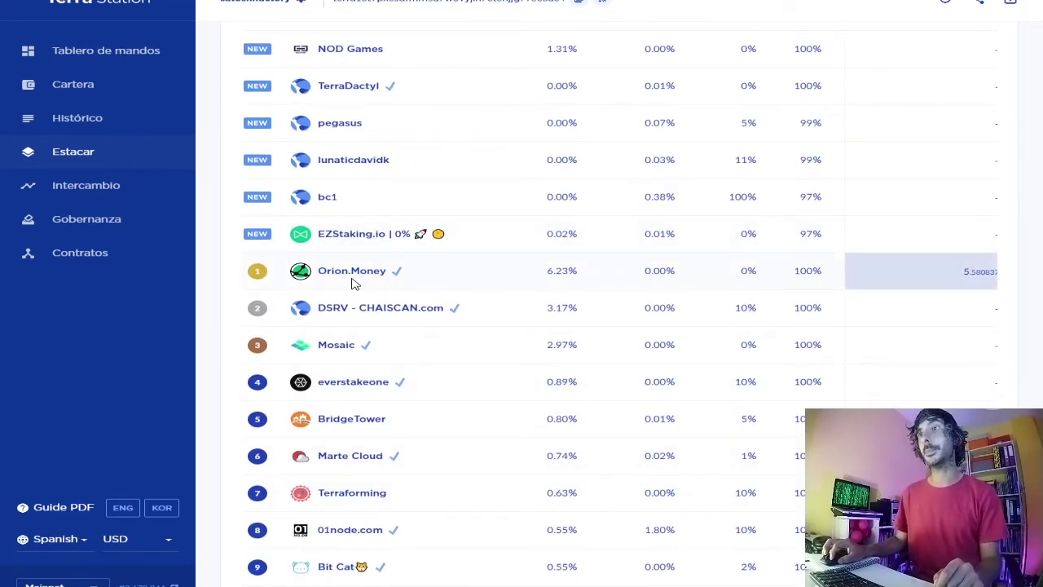
scroll(827, 340, "up", 6)
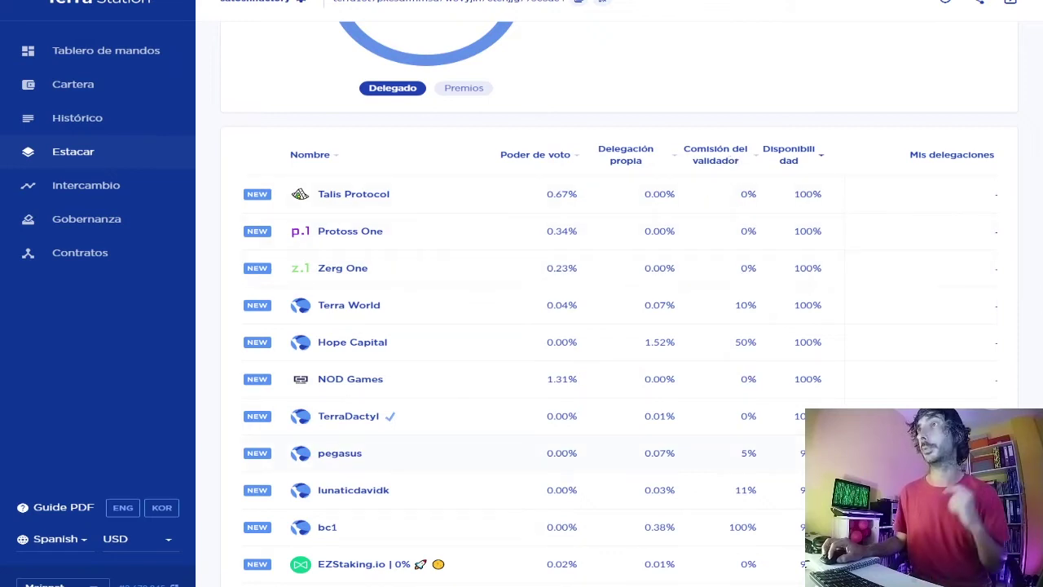
Find Orion.Money in the validator list and open its validator information page
scroll(787, 409, "down", 3)
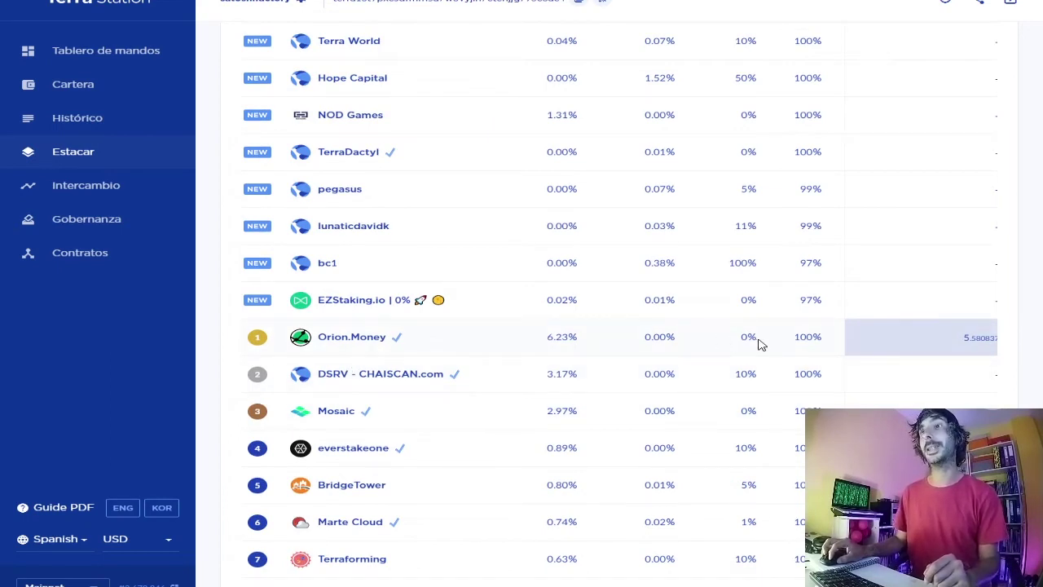
scroll(326, 379, "up", 1)
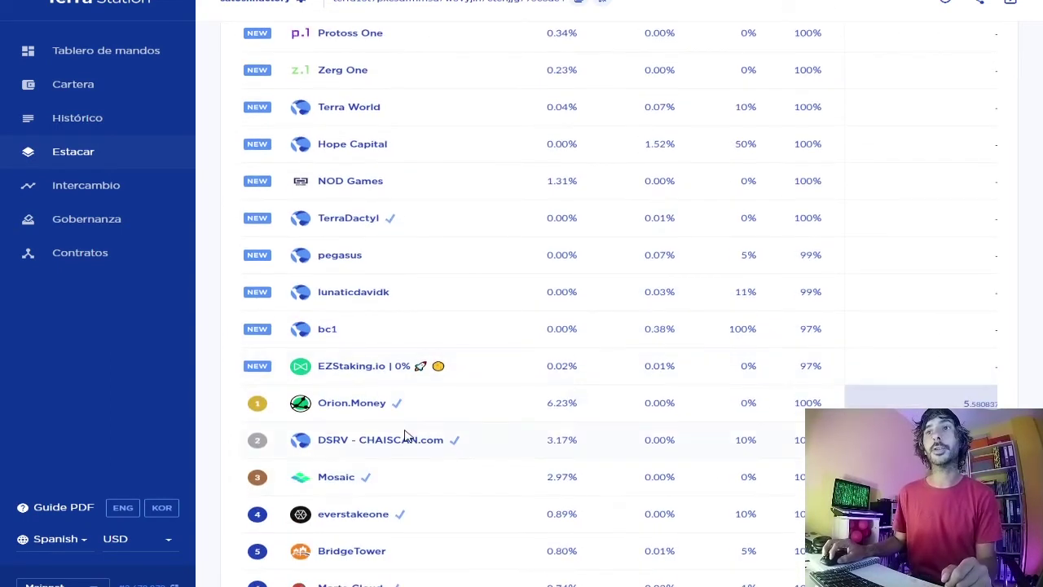
left_click(359, 405)
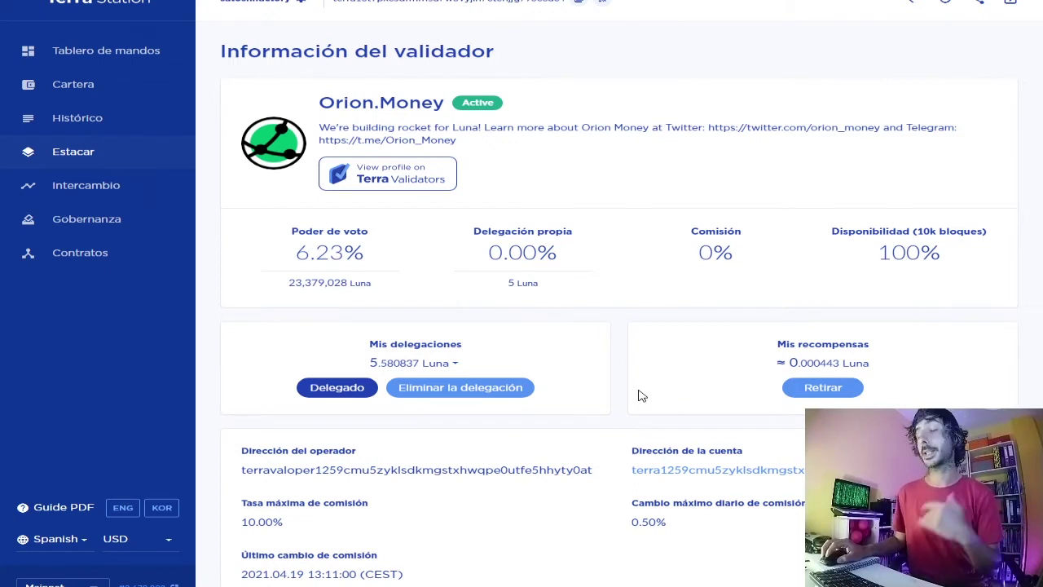
Review Orion.Money's validator details, then view its delegation form (Delegado) and close it without delegating
scroll(671, 432, "down", 3)
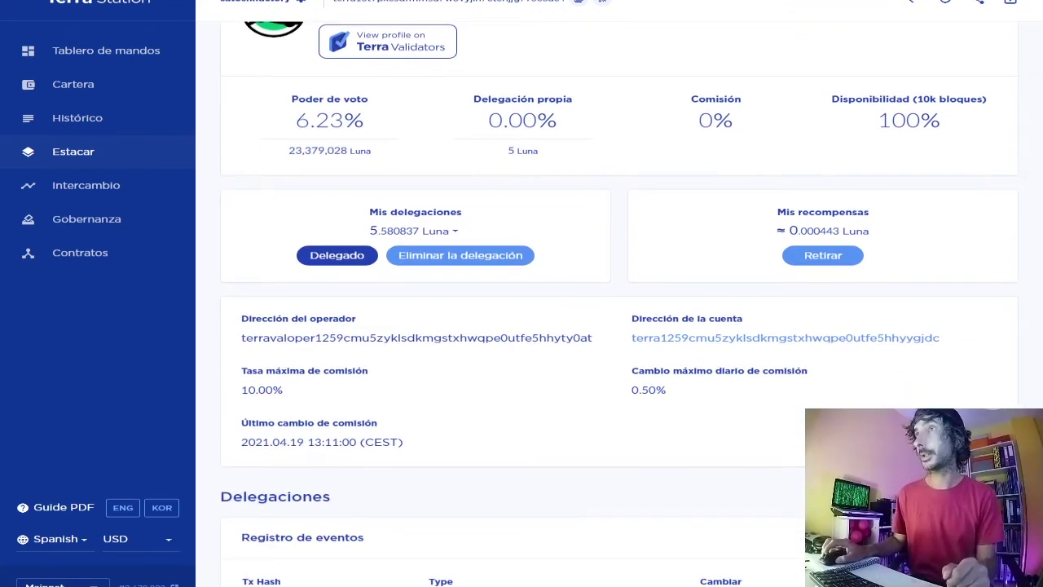
scroll(619, 184, "up", 3)
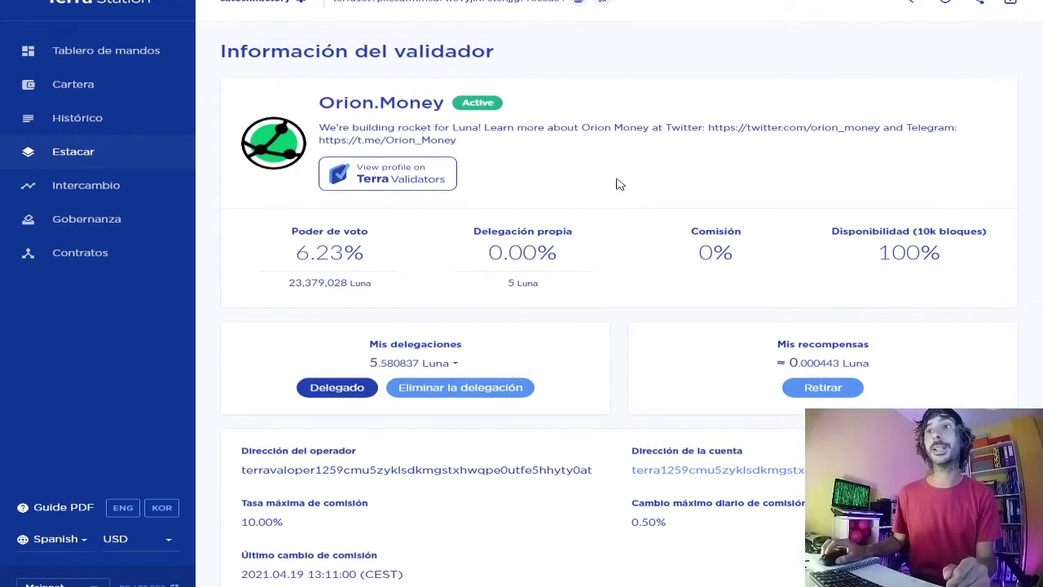
left_click(356, 389)
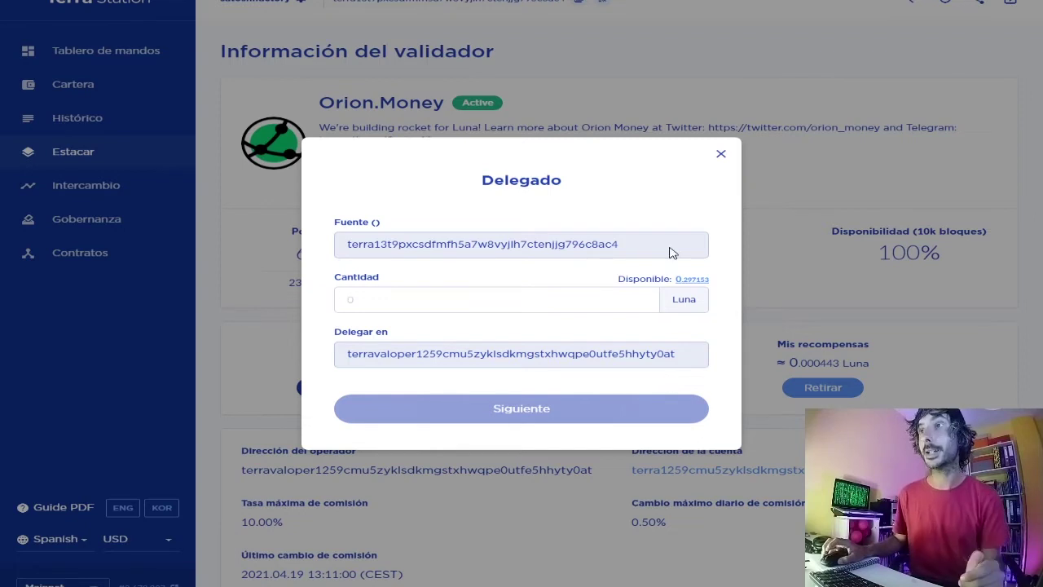
left_click(720, 154)
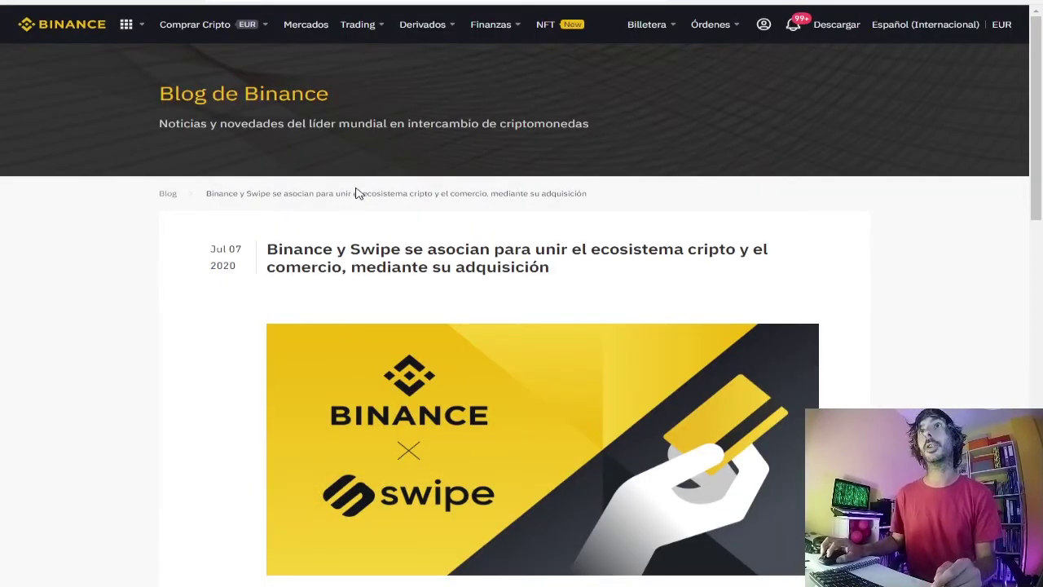
Switch to Binance spot trading, search the pairs for "luna" and open the LUNA/USDT market
mouse_move(361, 26)
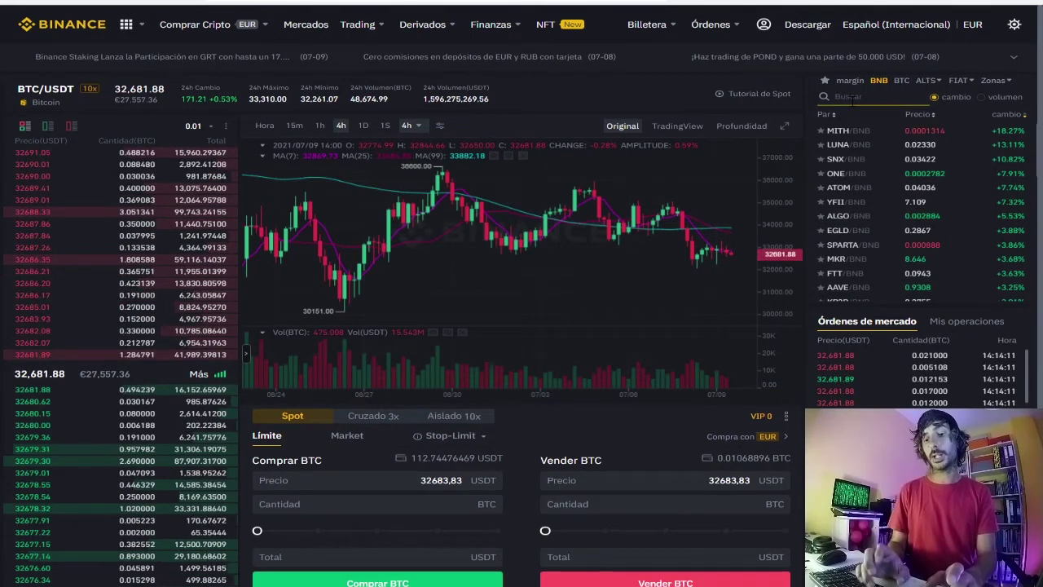
type("luna")
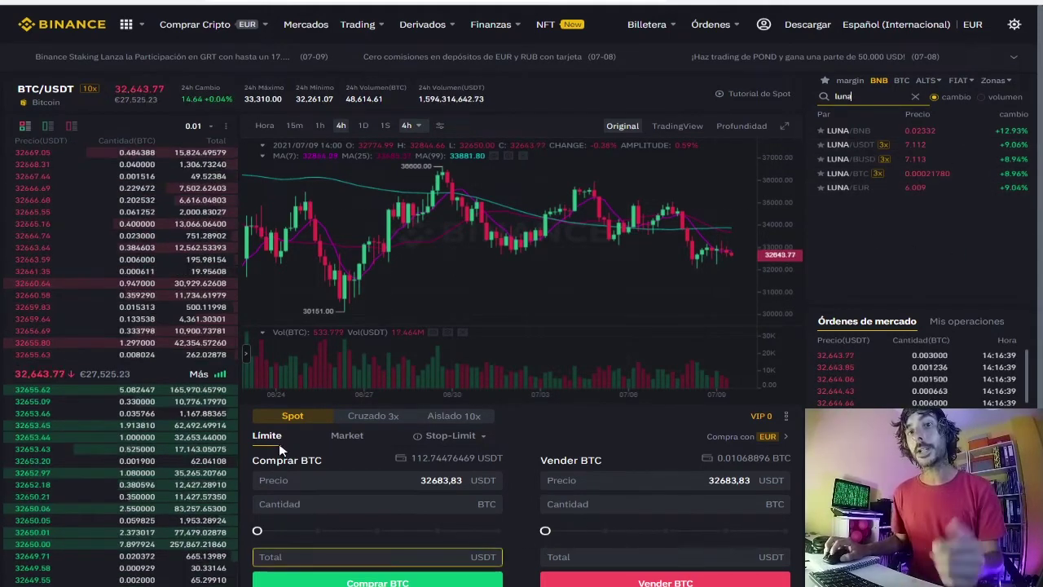
left_click(858, 149)
Look over the LUNA limit buy form and try its amount slider, returning it to 0% without placing an order
scroll(709, 492, "down", 3)
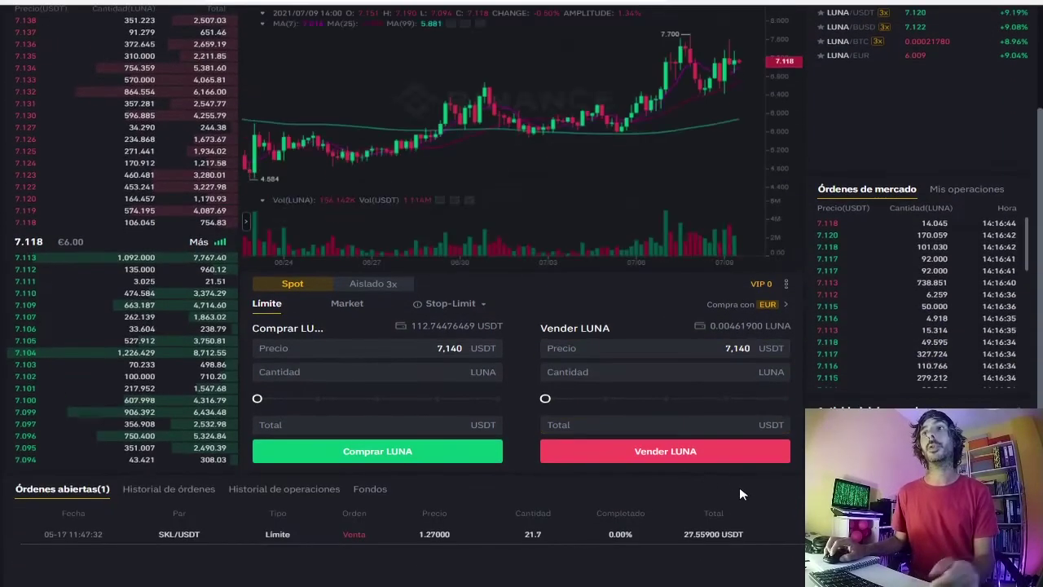
scroll(740, 494, "up", 3)
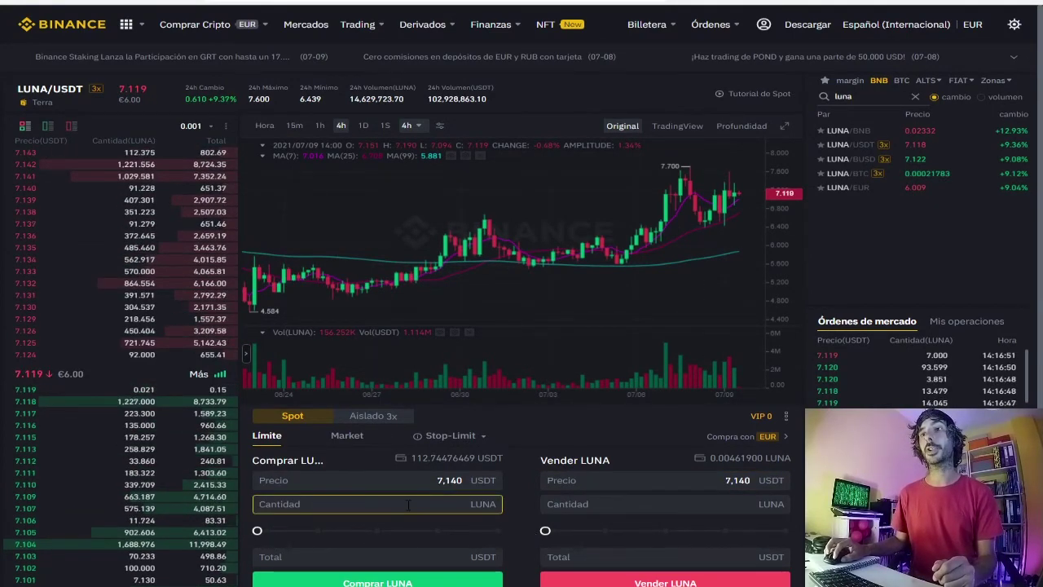
scroll(524, 521, "down", 1)
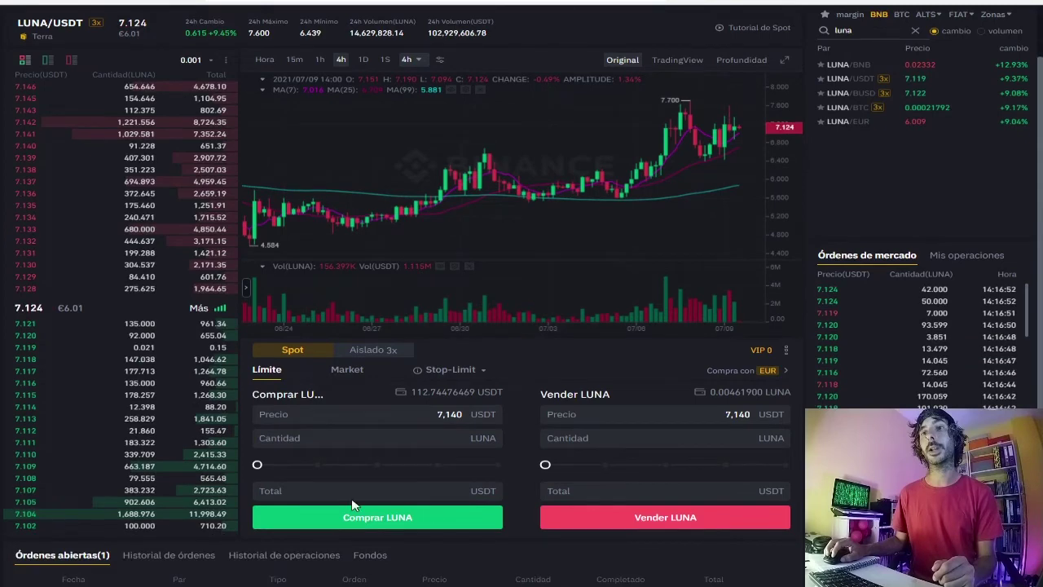
left_click(260, 464)
mouse_move(273, 475)
left_mouse_down()
mouse_move(428, 463)
mouse_move(258, 465)
left_mouse_up()
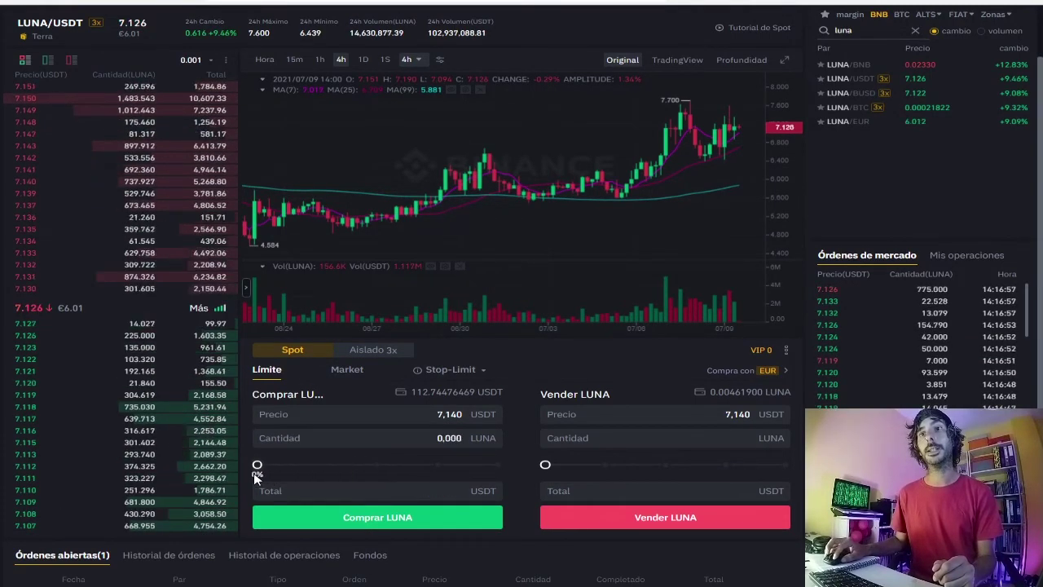
scroll(432, 528, "up", 1)
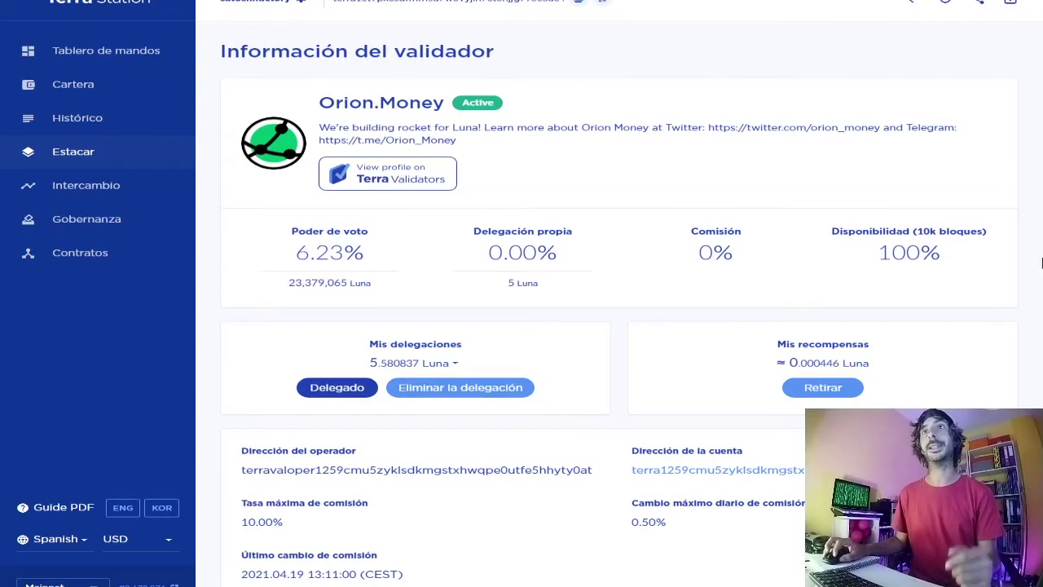
Switch to the Satoshi Factory article on Binance and review its account creation, financial tools and Binance Earn staking sections
left_click(583, 5)
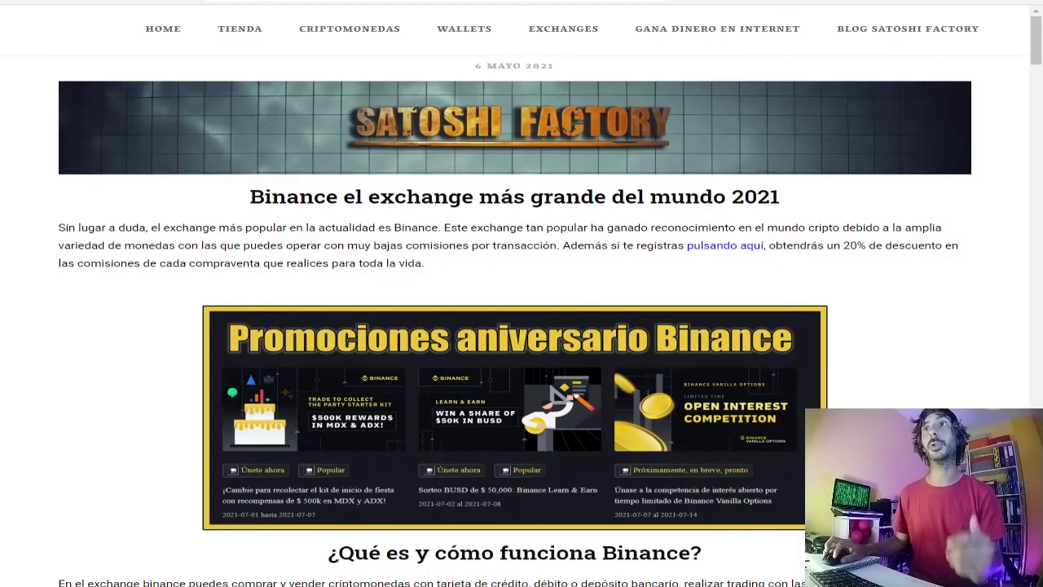
mouse_move(576, 34)
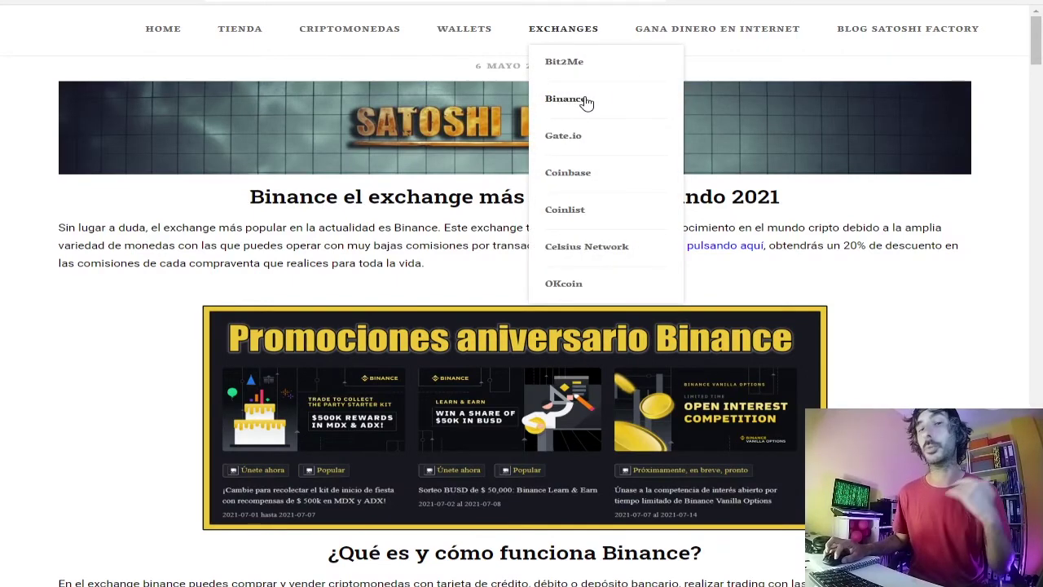
scroll(521, 326, "down", 5)
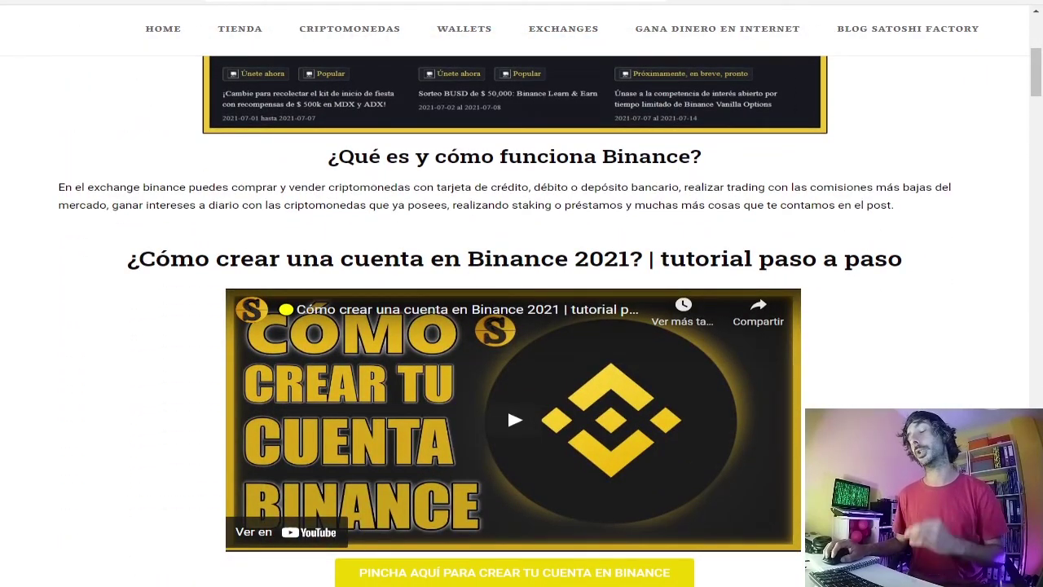
scroll(522, 326, "down", 7)
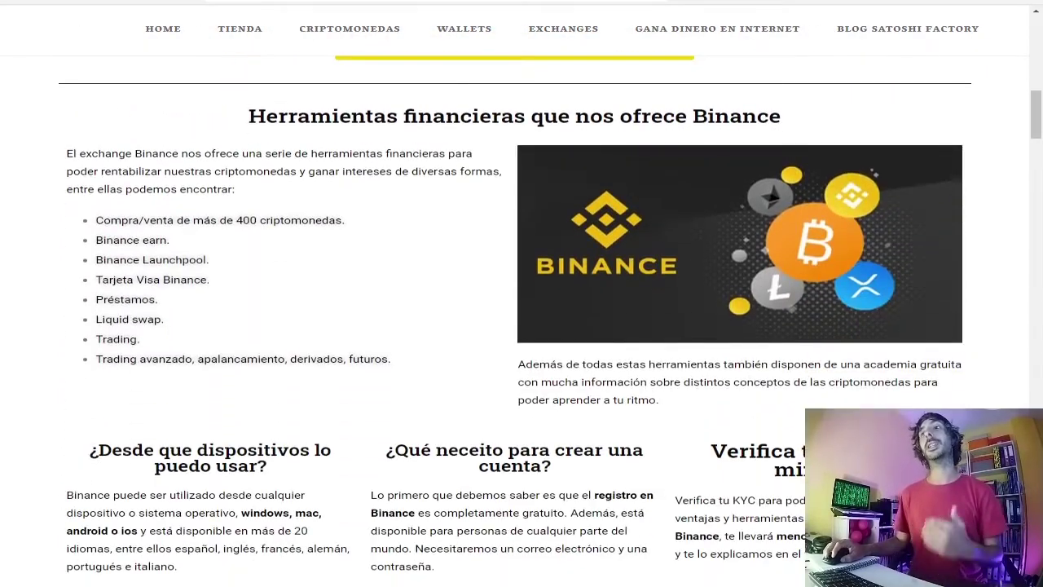
scroll(522, 326, "down", 5)
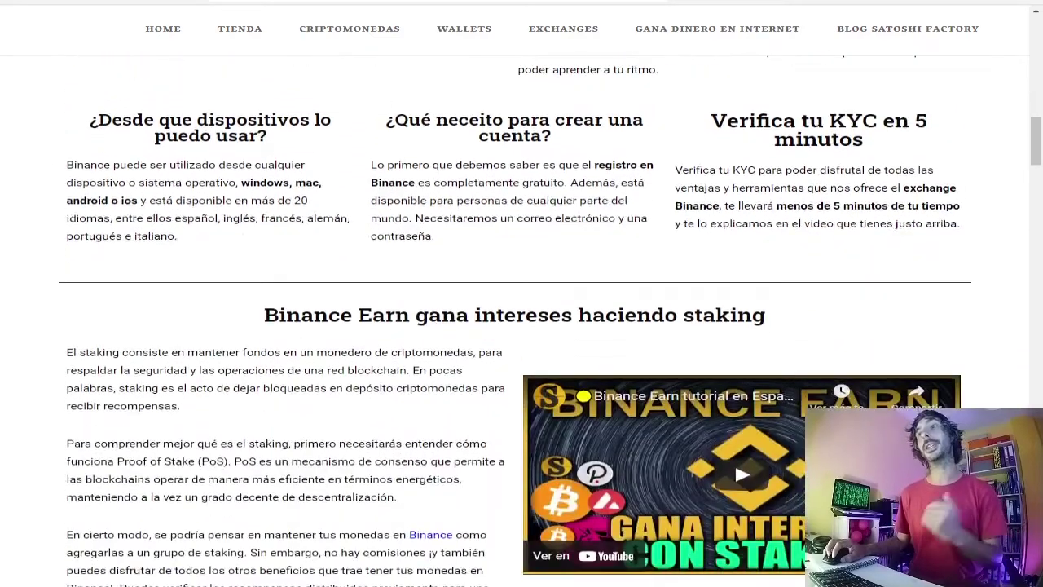
scroll(522, 326, "down", 2)
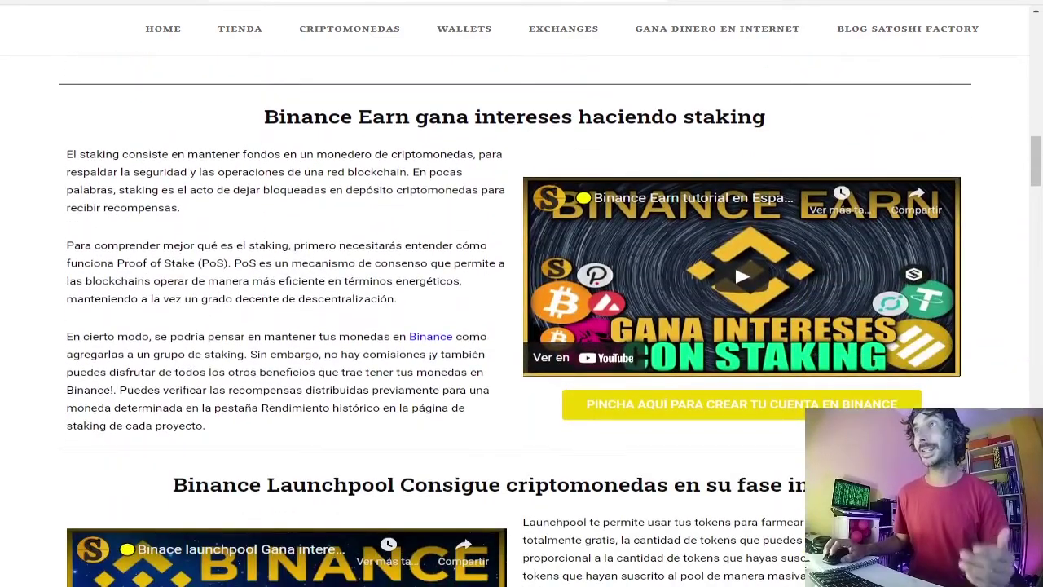